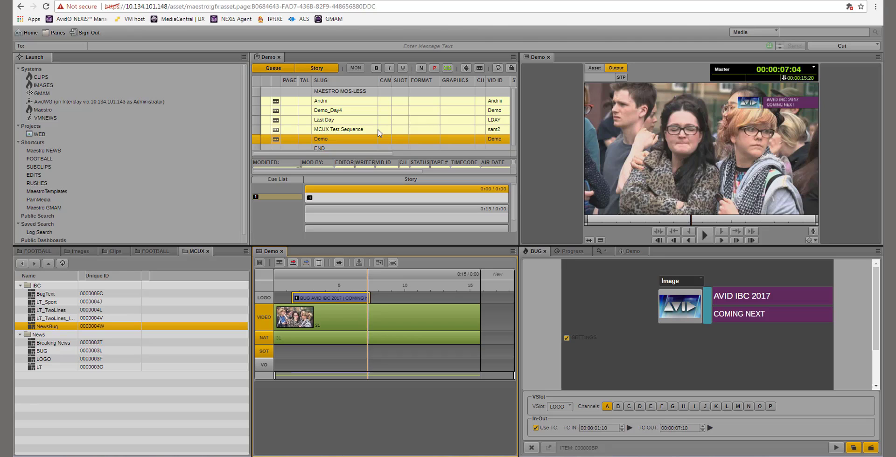
# Insert a new story above MCUX Test Sequence in the rundown, with slug News and video ID News
pyautogui.click(378, 129)
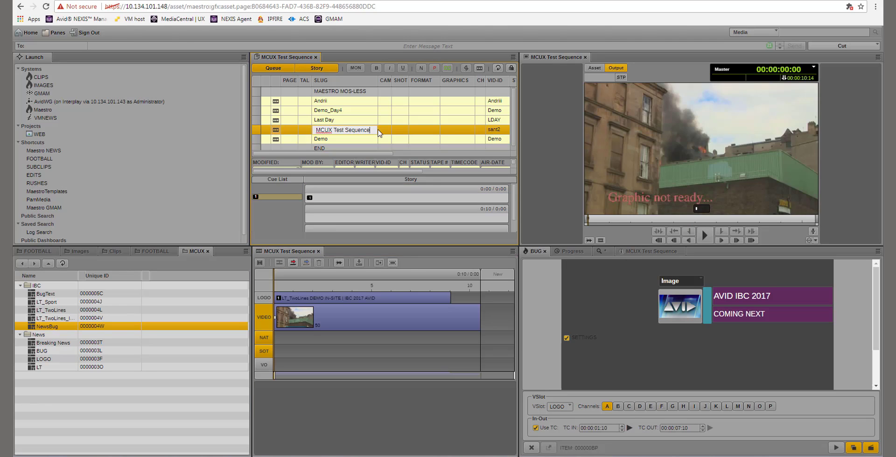
pyautogui.press('Insert')
pyautogui.click(366, 131)
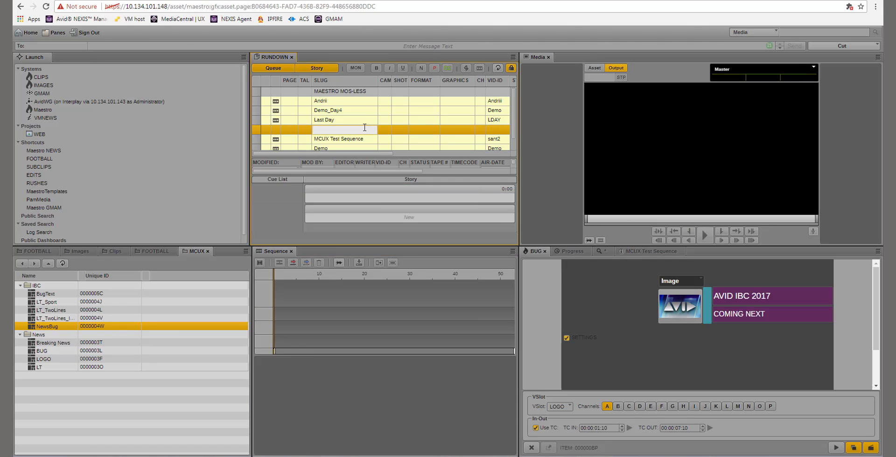
pyautogui.write('News')
pyautogui.click(491, 131)
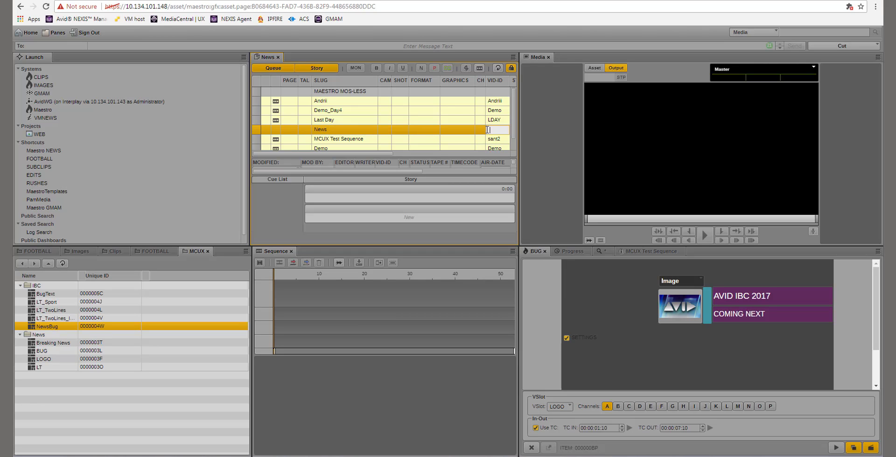
pyautogui.write('News')
# Create a sequence for the News story, place the FOOTBALL clip's marked section in it, and save
pyautogui.click(478, 68)
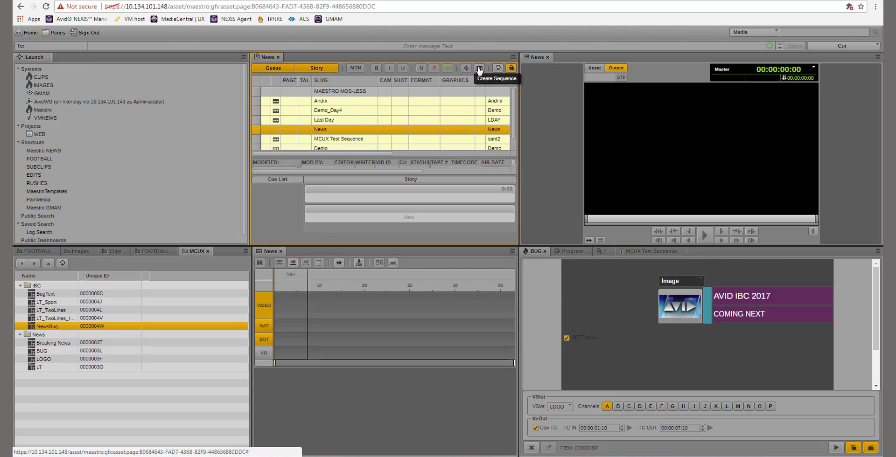
pyautogui.click(170, 252)
pyautogui.doubleClick(90, 292)
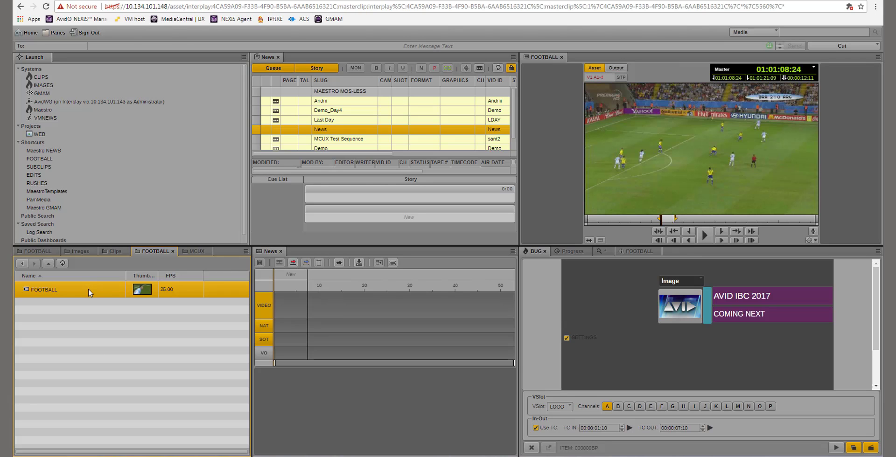
pyautogui.moveTo(642, 147); pyautogui.dragTo(387, 303)
pyautogui.hotkey('ctrl', 's')
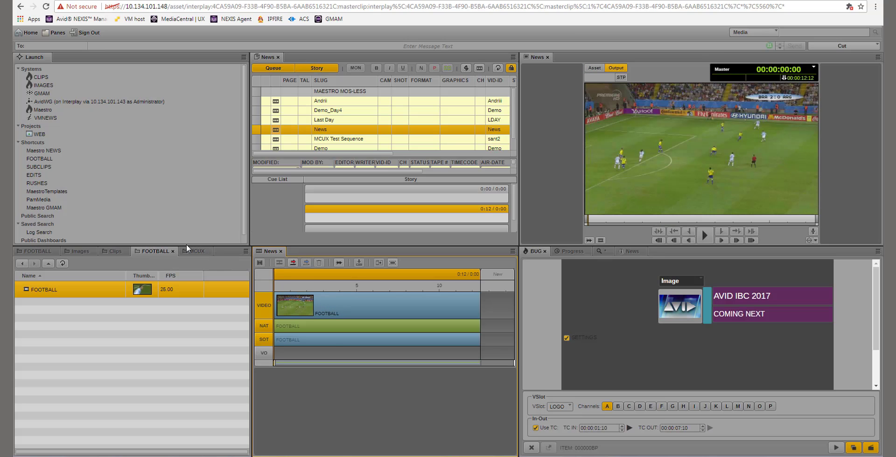
# Open the LT_TwoLines template from the MCUX graphics folder and make its upper line read "MAESTRO 7.4 MCUX"
pyautogui.click(203, 252)
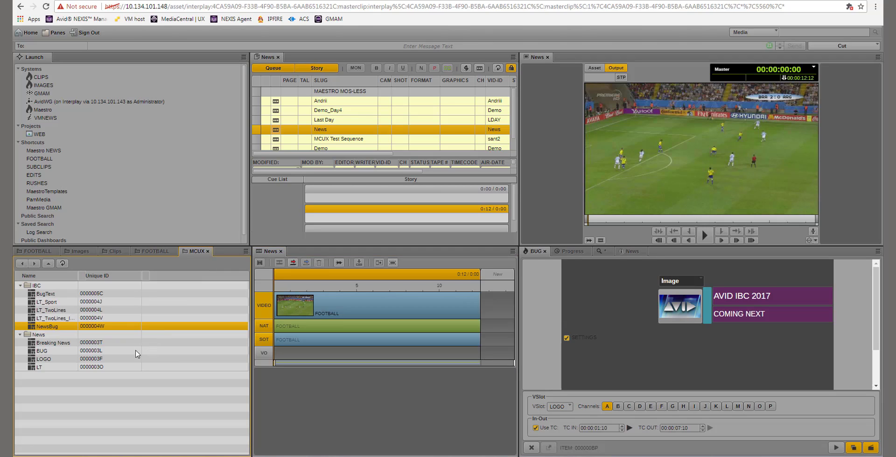
pyautogui.click(67, 370)
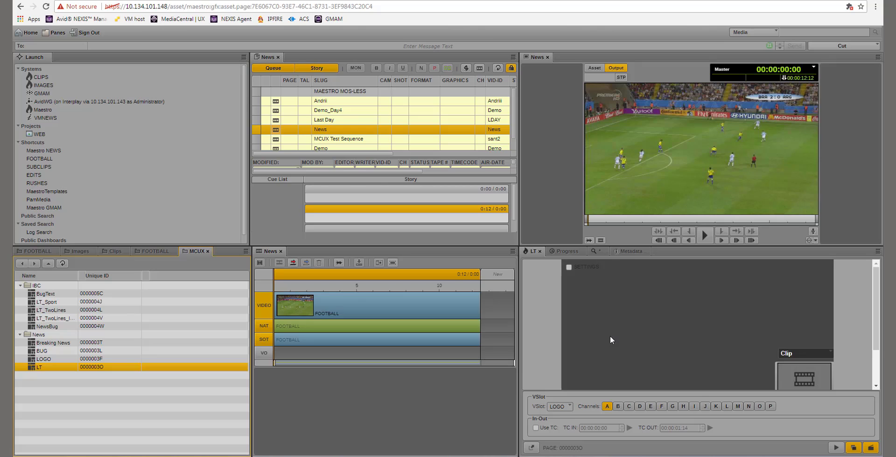
pyautogui.click(69, 313)
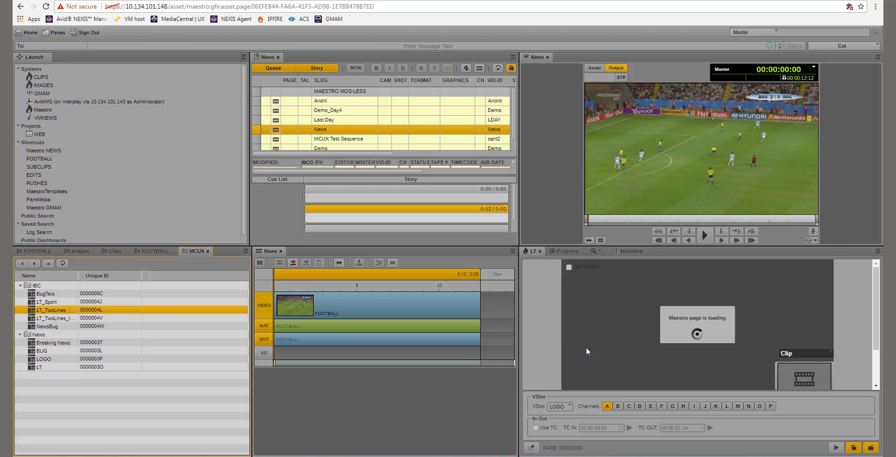
pyautogui.scroll(-2, 625, 344)
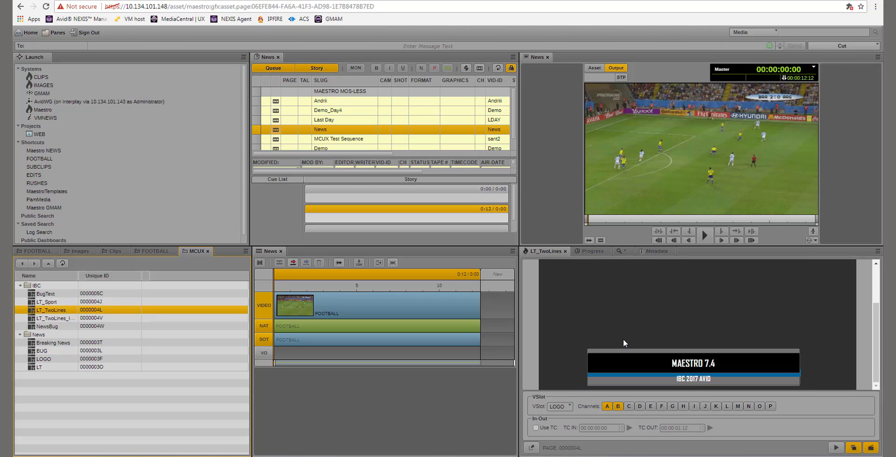
pyautogui.click(726, 365)
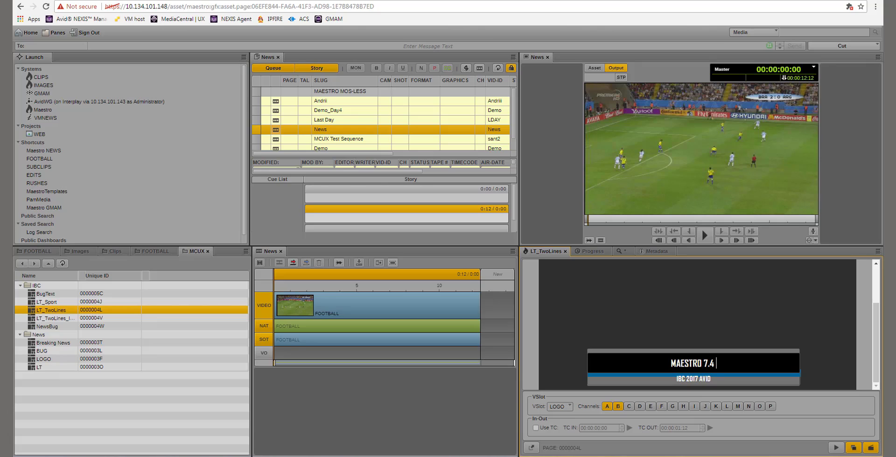
pyautogui.write('MCUX')
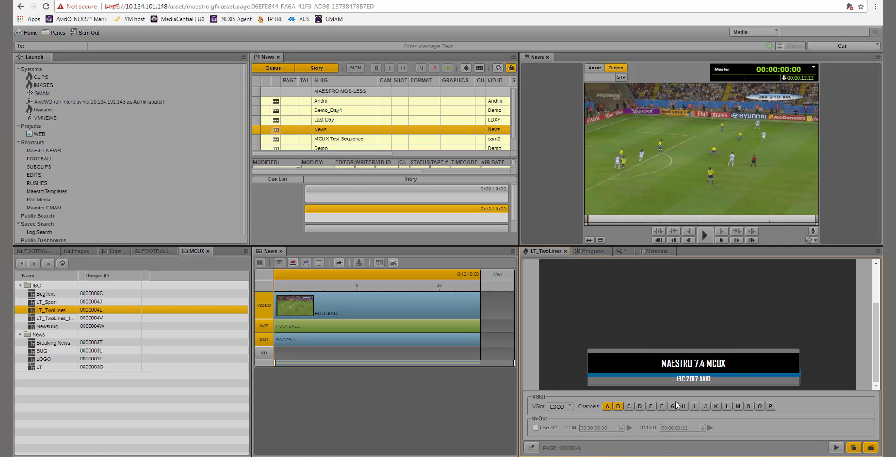
# Assign the lower third to the TICKER VSlot with timecode in and out enabled, and save it as a new item
pyautogui.click(555, 408)
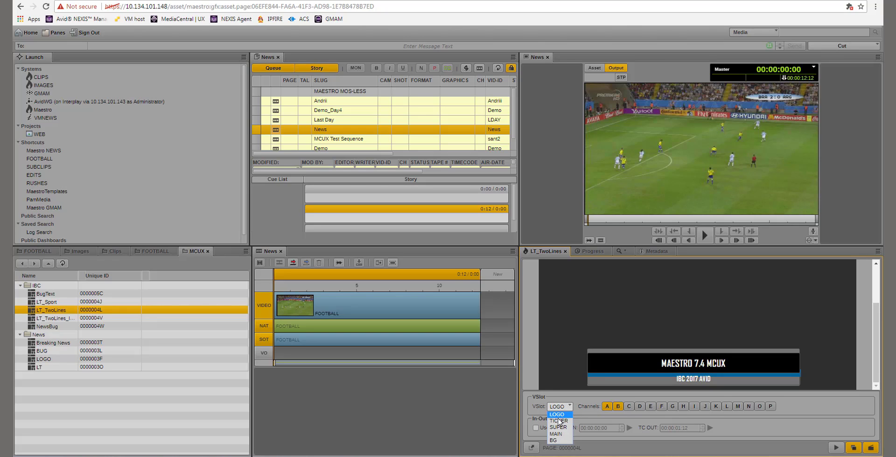
pyautogui.click(559, 422)
pyautogui.click(537, 429)
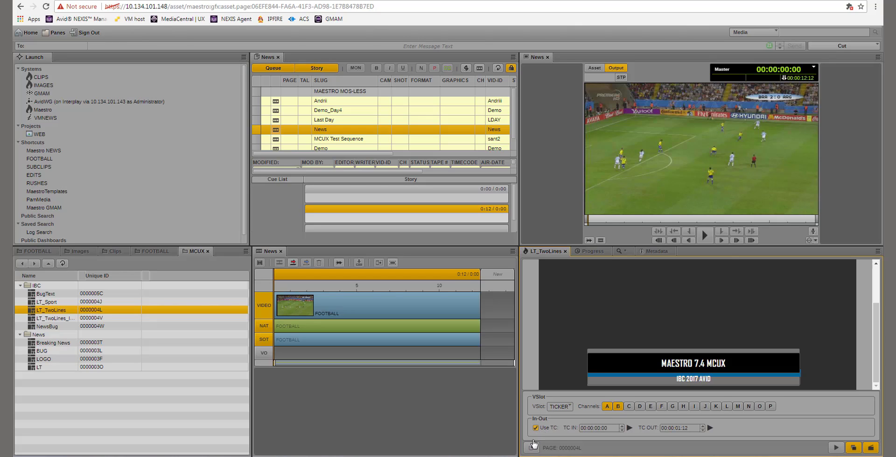
pyautogui.click(533, 446)
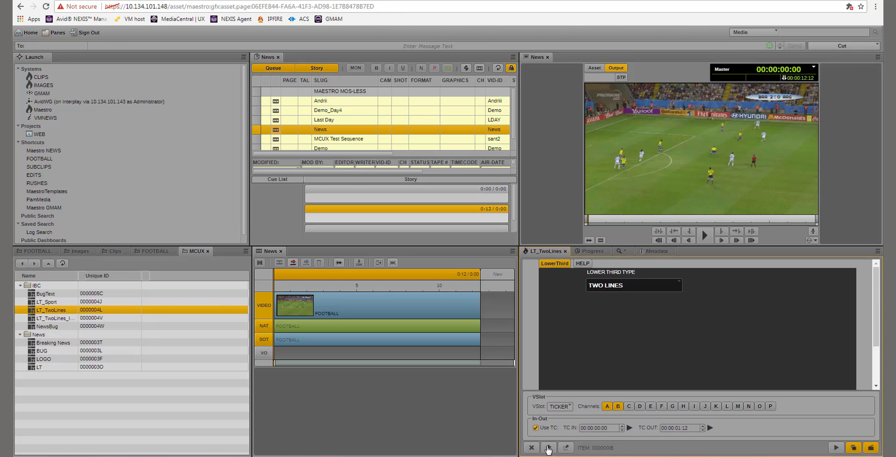
# Add the lower-third item to the News story, span it from about 1 to 7.5 seconds on the timeline, and preview the sequence
pyautogui.moveTo(549, 449); pyautogui.dragTo(337, 199)
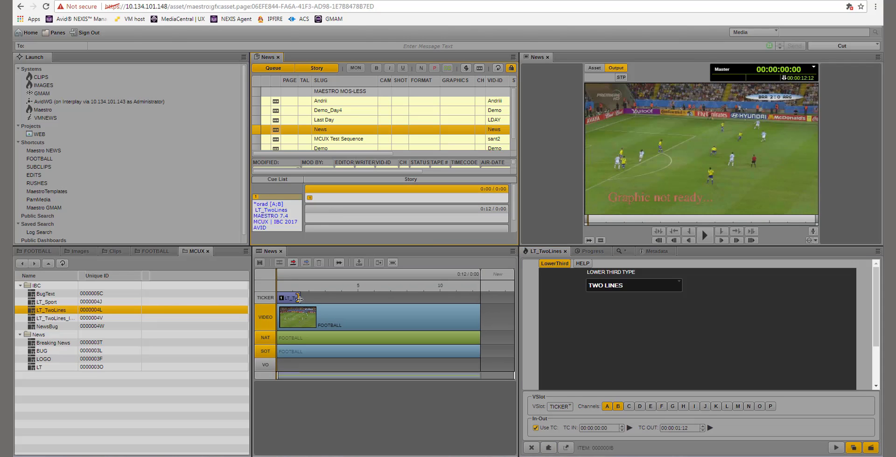
pyautogui.moveTo(299, 299); pyautogui.dragTo(380, 294)
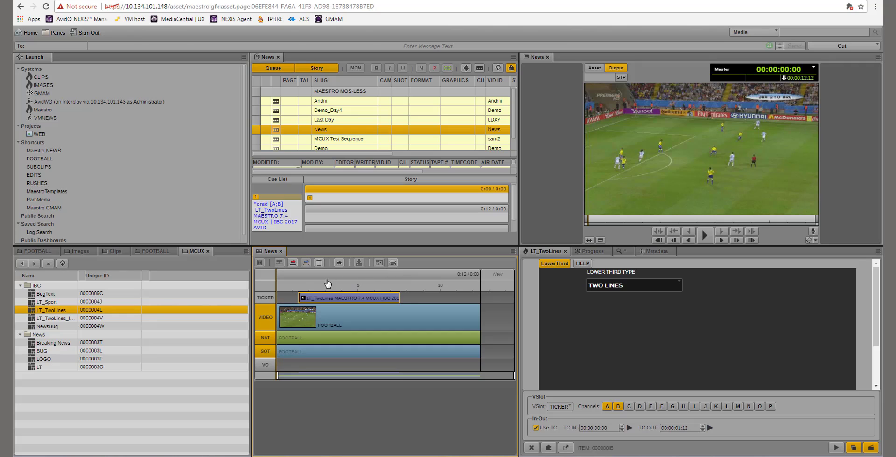
pyautogui.click(294, 286)
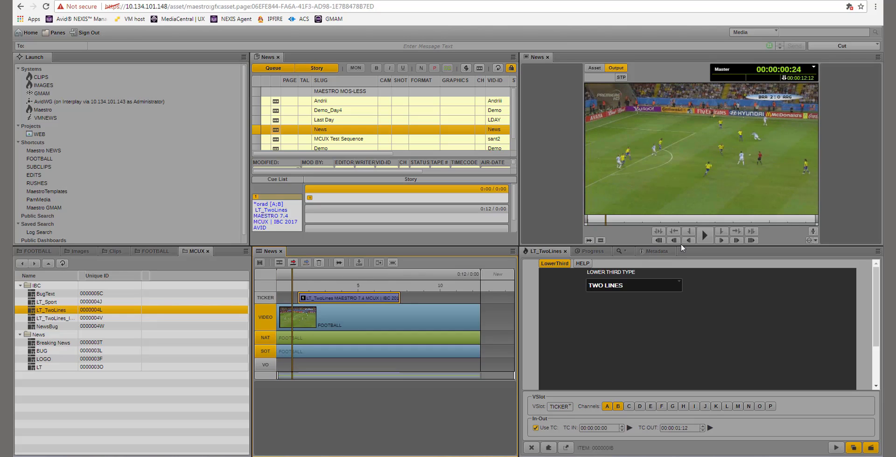
pyautogui.click(704, 238)
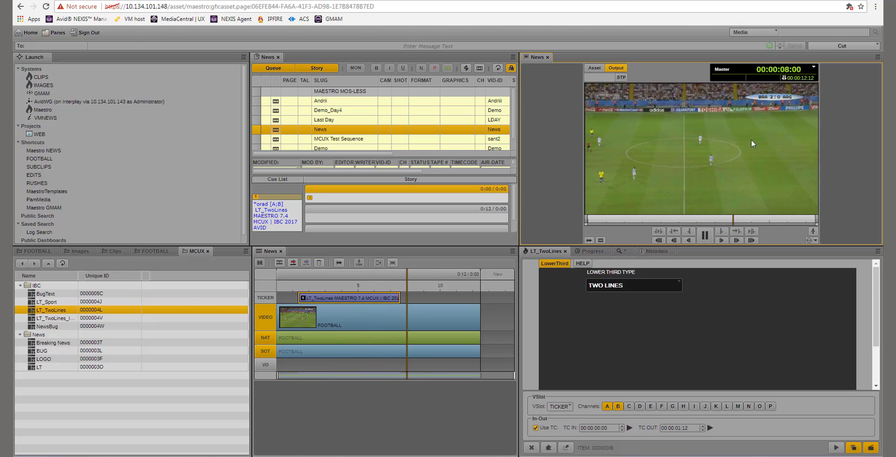
# Transcode the News sequence as a mixdown
pyautogui.click(878, 60)
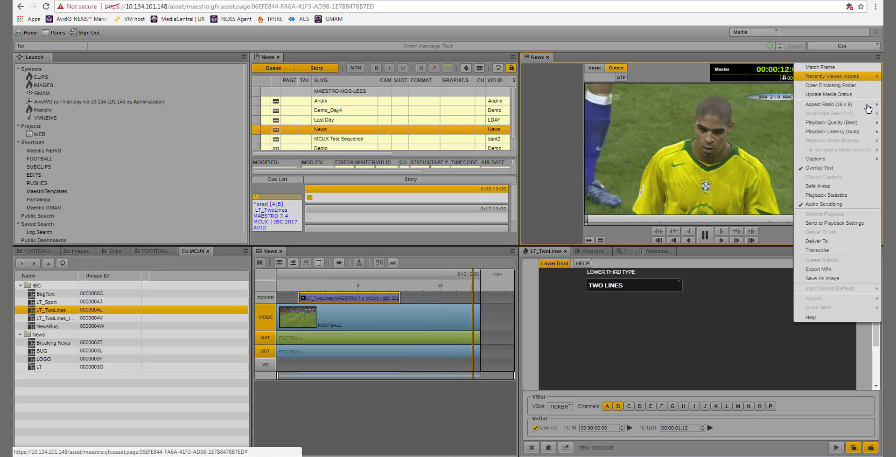
pyautogui.click(834, 250)
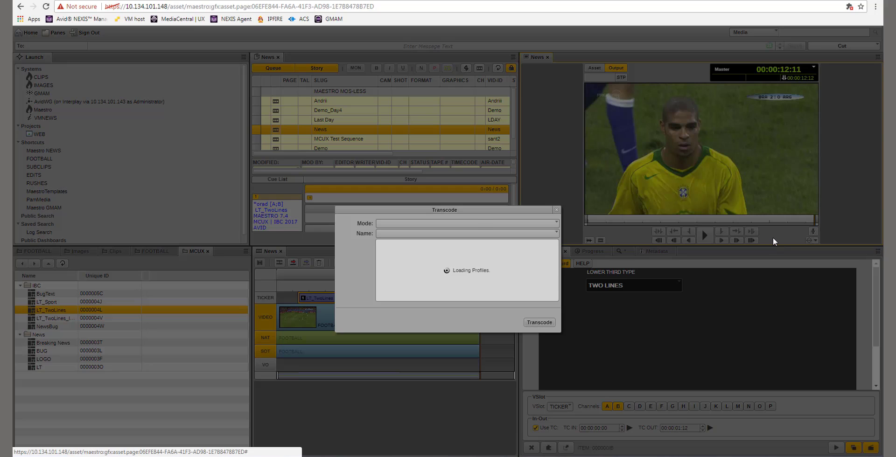
pyautogui.click(541, 327)
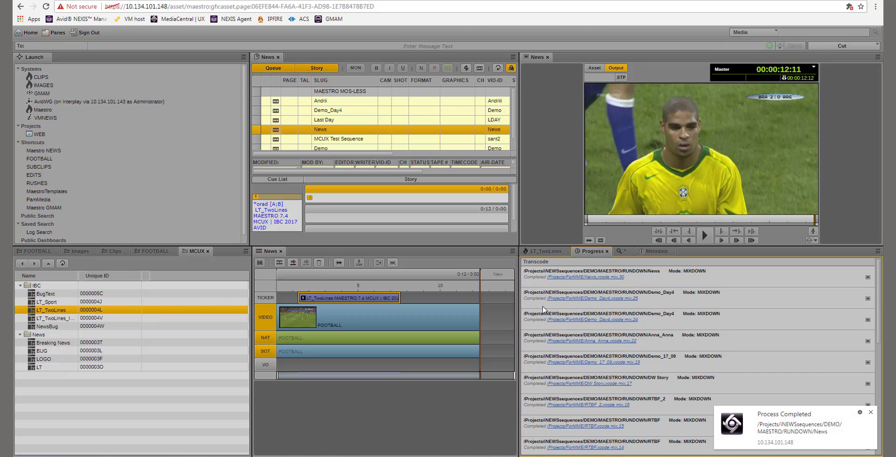
# Switch to the Maestro playout controller and check the News clip and its LT_TwoLines graphic in DEMO.MAESTRO.RUNDOWN
pyautogui.click(358, 124)
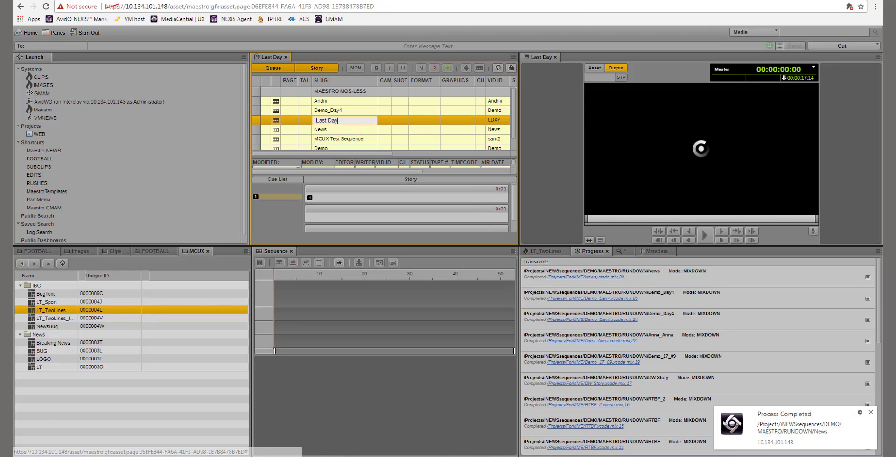
pyautogui.hotkey('alt', 'Tab')
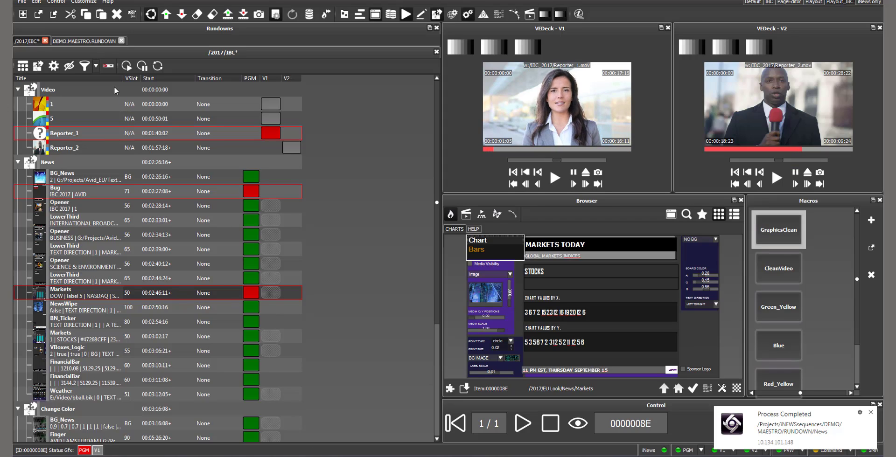
pyautogui.click(93, 42)
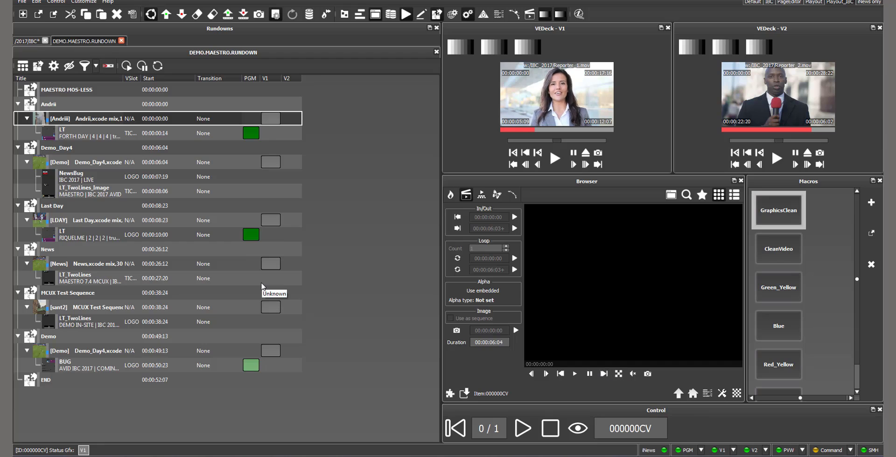
pyautogui.click(132, 255)
pyautogui.click(137, 264)
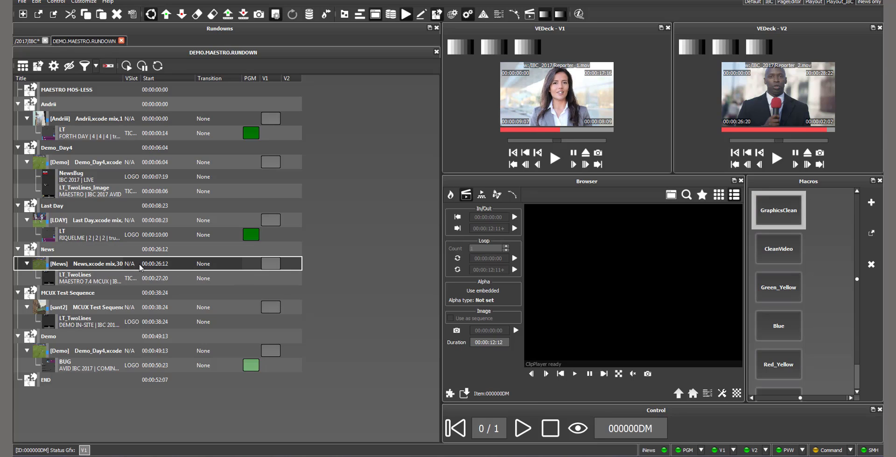
pyautogui.click(180, 277)
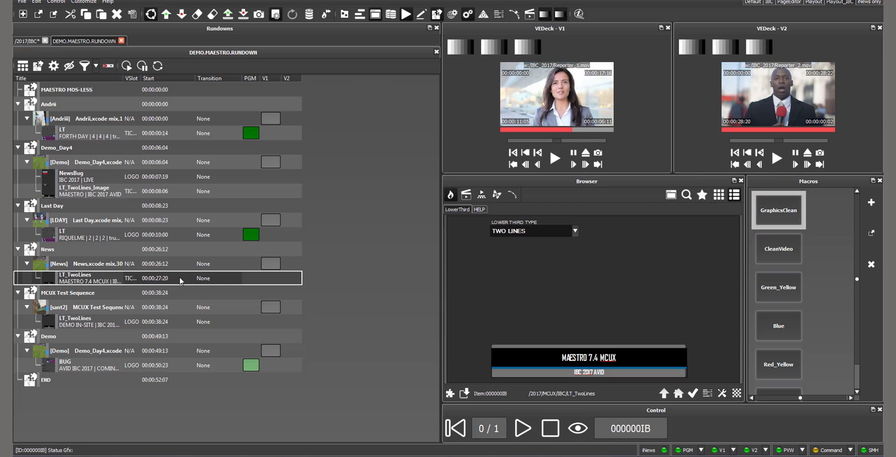
# Cue the News video clip on V1 and play it out
pyautogui.click(162, 266)
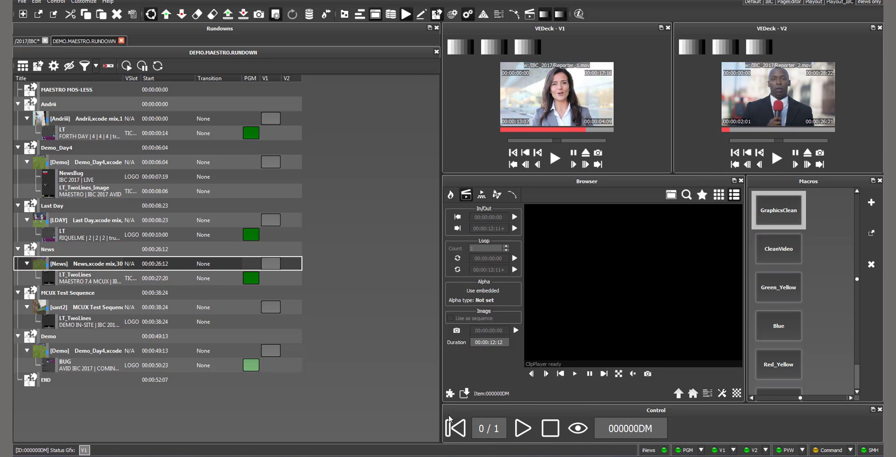
pyautogui.click(455, 434)
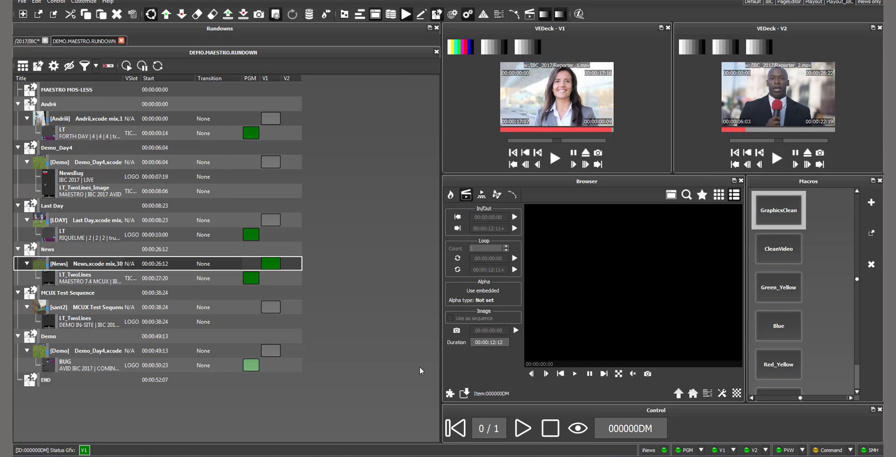
pyautogui.click(518, 428)
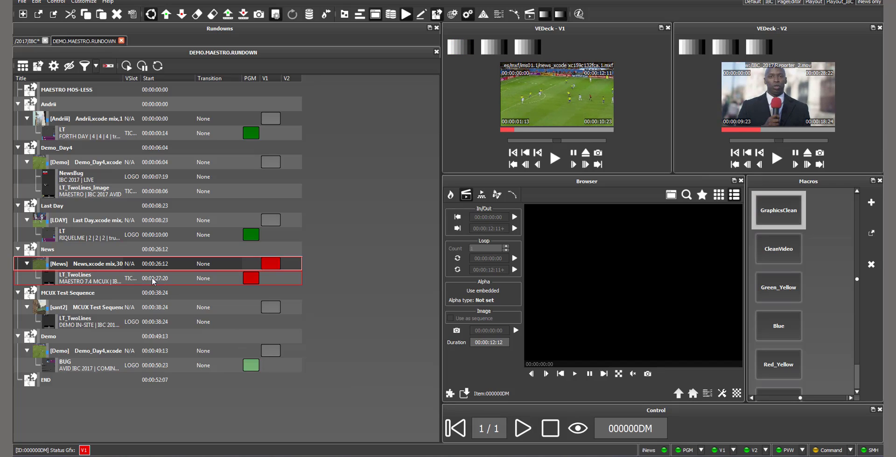